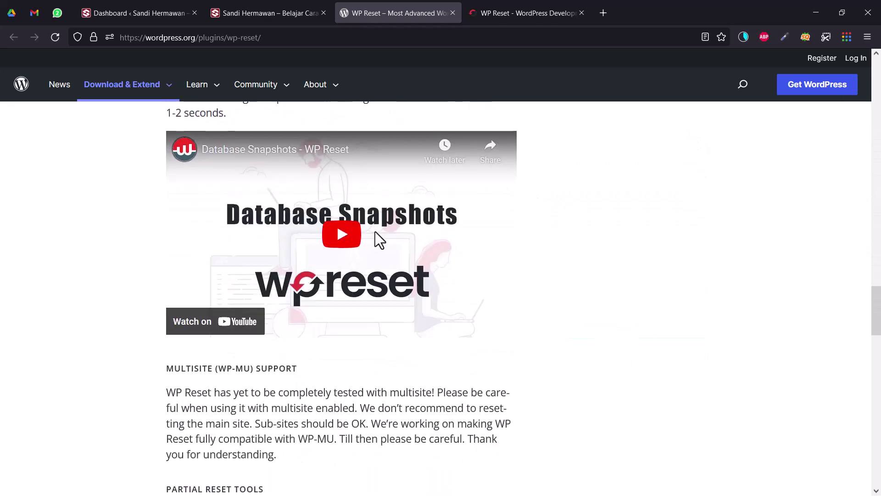
Review the WP Reset plugin's WordPress.org page and its official website, including features, user reviews and FAQ
{"action": "scroll", "coordinate": [375, 234], "scroll_direction": "down", "scroll_amount": 10}
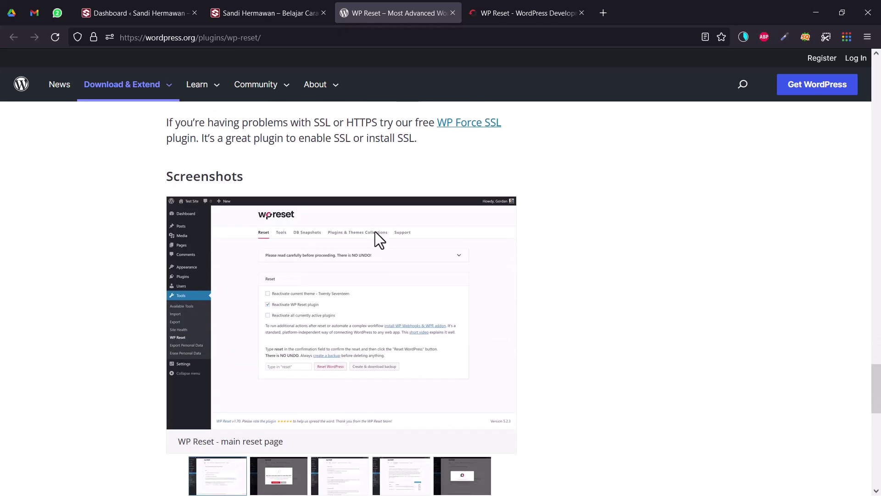
{"action": "scroll", "coordinate": [378, 242], "scroll_direction": "down", "scroll_amount": 2}
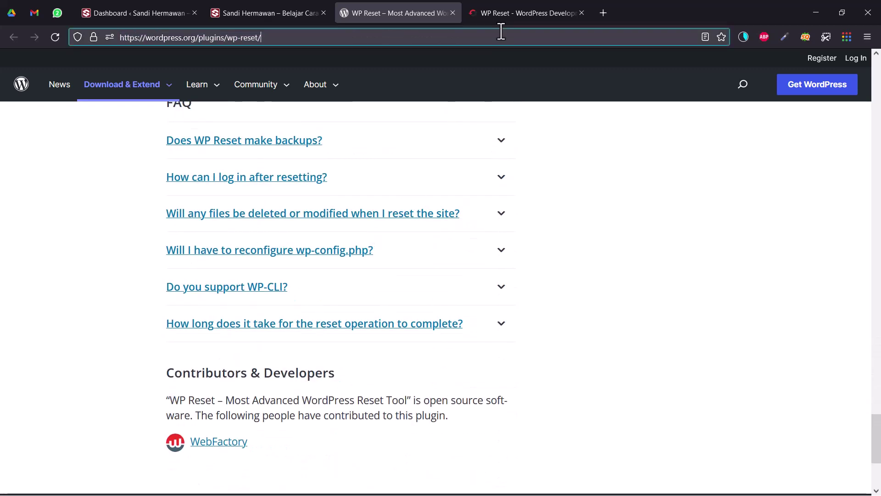
{"action": "left_click", "coordinate": [505, 11]}
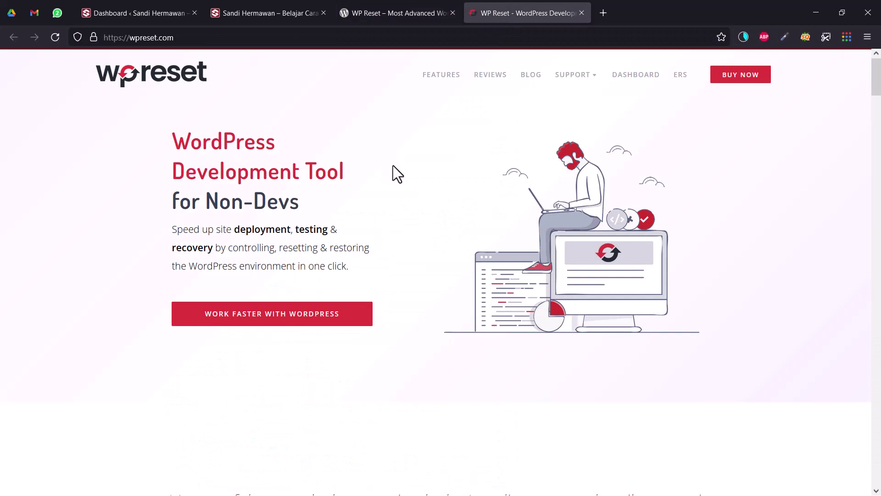
{"action": "scroll", "coordinate": [393, 165], "scroll_direction": "down", "scroll_amount": 12}
{"action": "scroll", "coordinate": [393, 167], "scroll_direction": "down", "scroll_amount": 15}
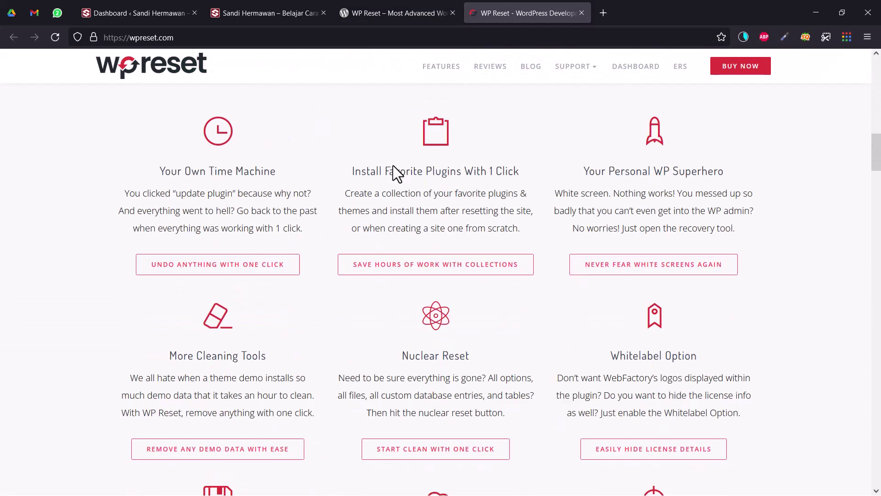
{"action": "scroll", "coordinate": [393, 165], "scroll_direction": "down", "scroll_amount": 15}
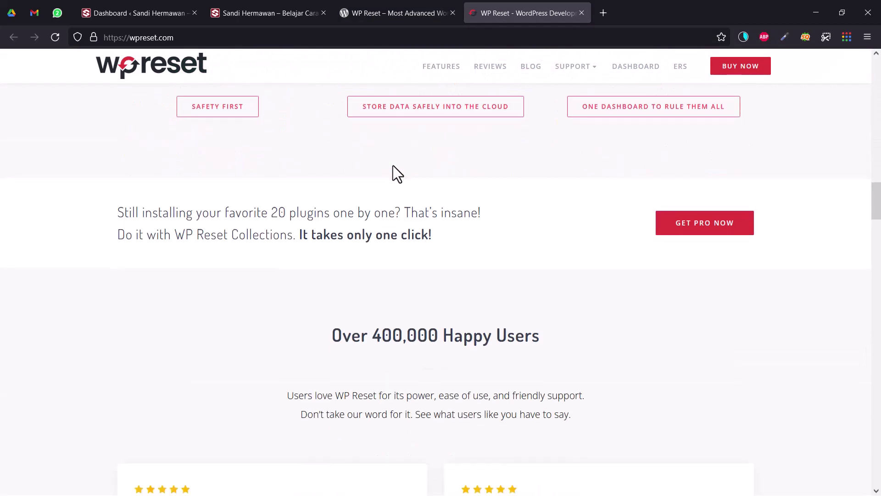
{"action": "scroll", "coordinate": [393, 165], "scroll_direction": "up", "scroll_amount": 12}
{"action": "scroll", "coordinate": [393, 165], "scroll_direction": "down", "scroll_amount": 3}
{"action": "scroll", "coordinate": [399, 202], "scroll_direction": "down", "scroll_amount": 15}
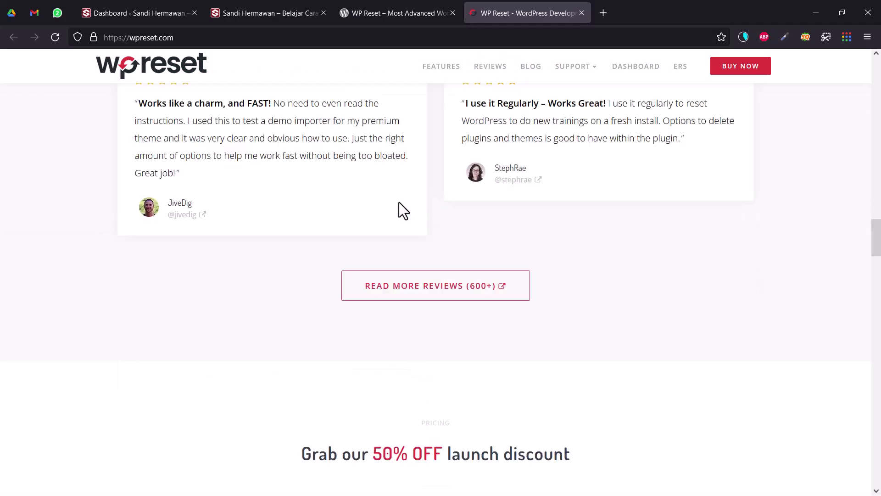
{"action": "scroll", "coordinate": [399, 202], "scroll_direction": "down", "scroll_amount": 15}
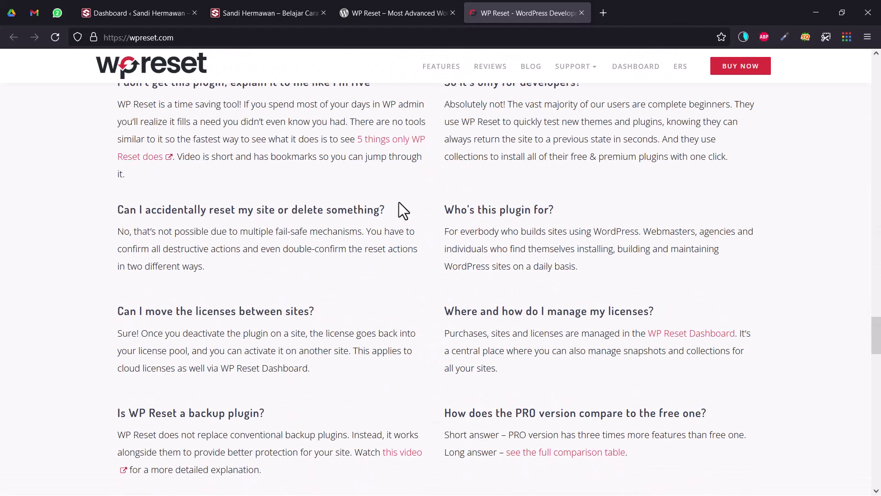
{"action": "scroll", "coordinate": [398, 202], "scroll_direction": "down", "scroll_amount": 15}
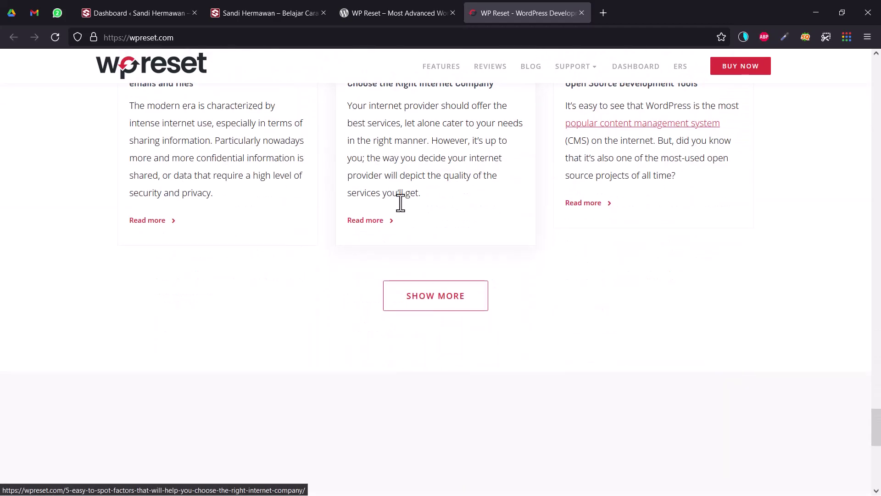
Return to the site's WordPress dashboard and search the new plugins directory for "WP Reset"
{"action": "left_click", "coordinate": [183, 18]}
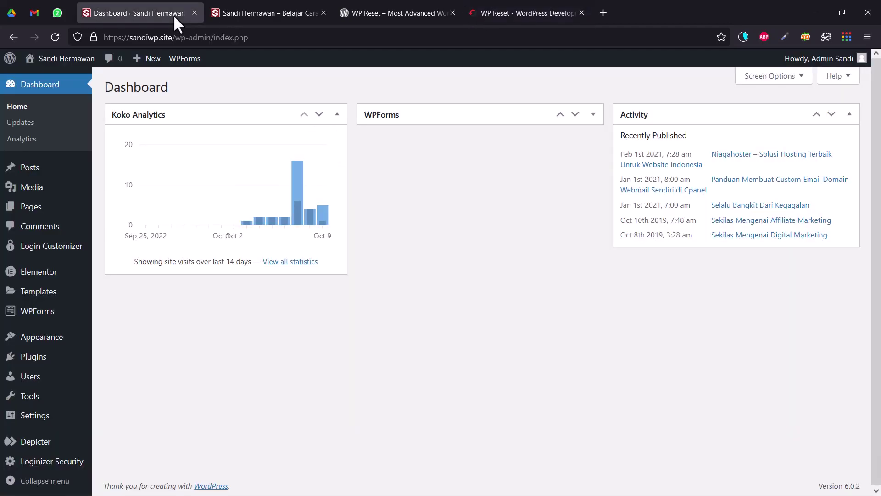
{"action": "mouse_move", "coordinate": [57, 365]}
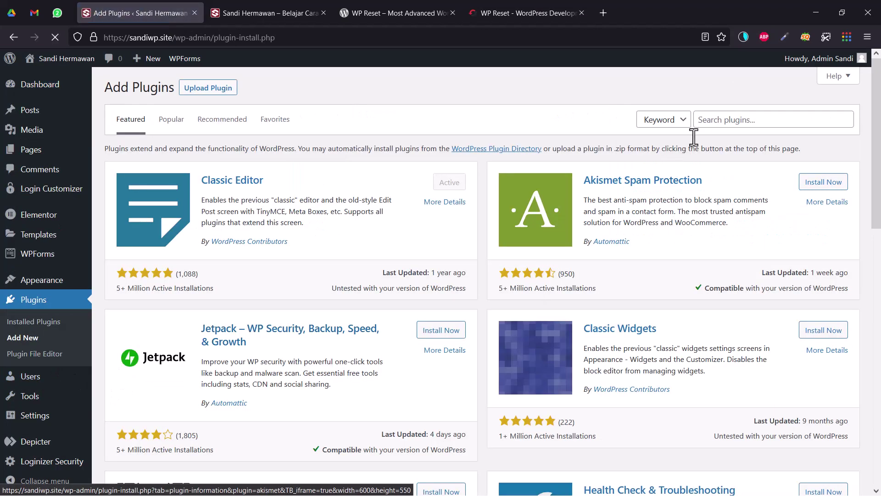
{"action": "right_click", "coordinate": [695, 116]}
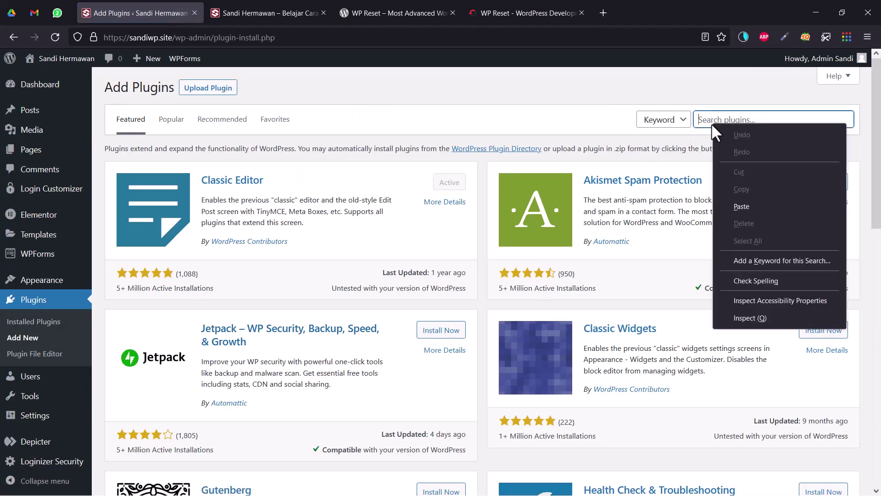
{"action": "left_click", "coordinate": [734, 208]}
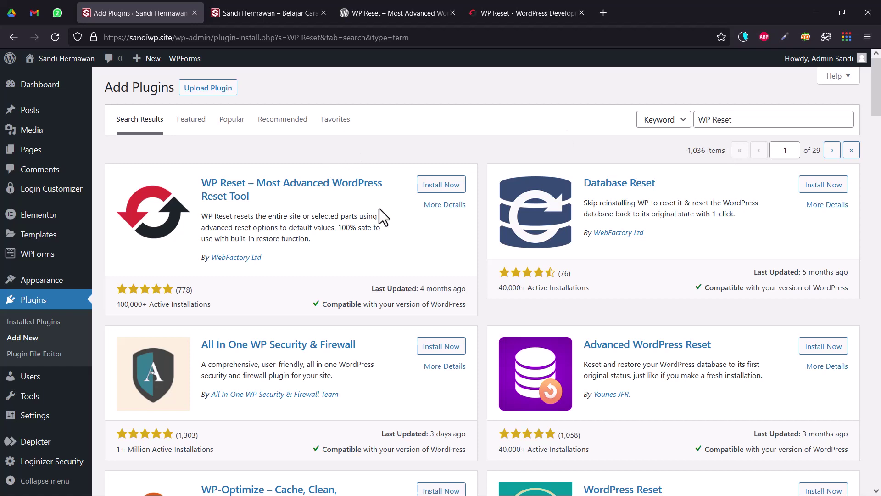
Install and activate the WP Reset plugin, and open the Advanced WordPress Reset details in a new tab
{"action": "left_click", "coordinate": [439, 188]}
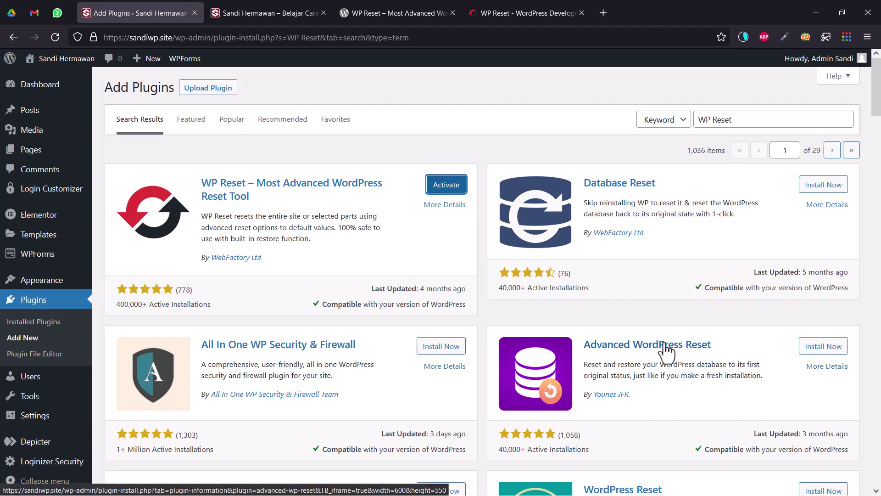
{"action": "right_click", "coordinate": [610, 346]}
{"action": "left_click", "coordinate": [643, 147]}
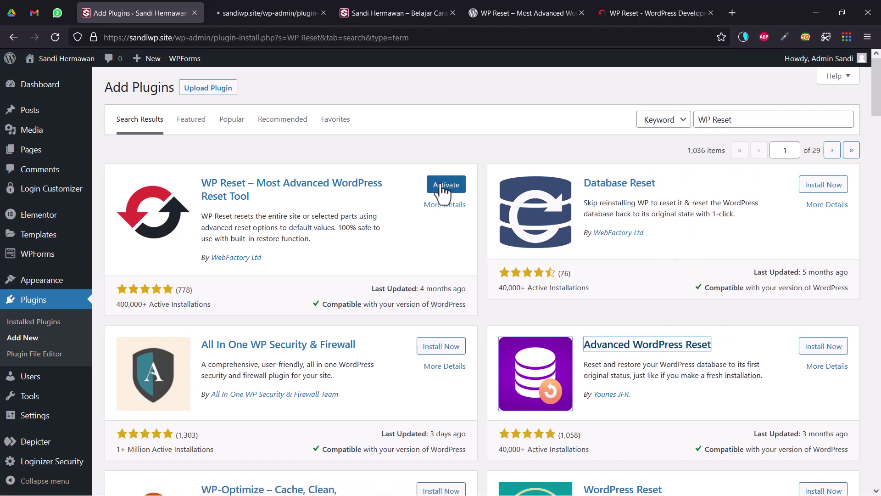
{"action": "left_click", "coordinate": [443, 188]}
{"action": "scroll", "coordinate": [398, 309], "scroll_direction": "down", "scroll_amount": 5}
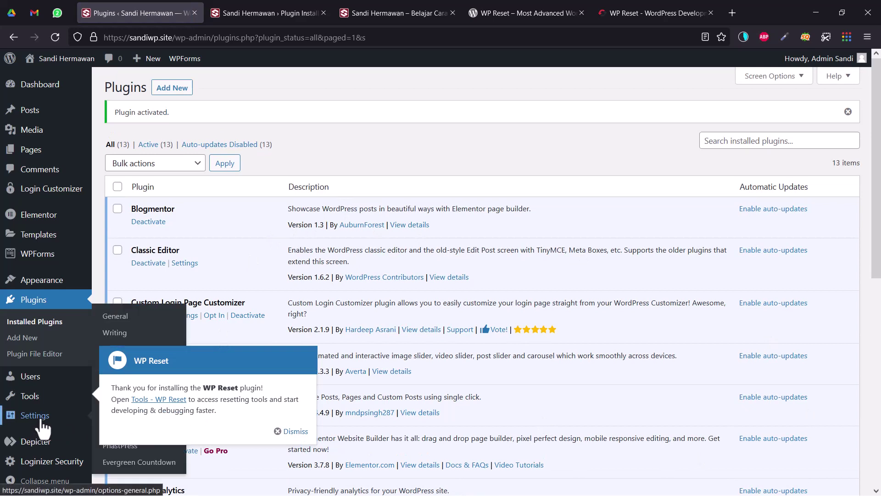
Dismiss the WP Reset welcome notice and open the plugin's WP Reset page
{"action": "left_click", "coordinate": [290, 432]}
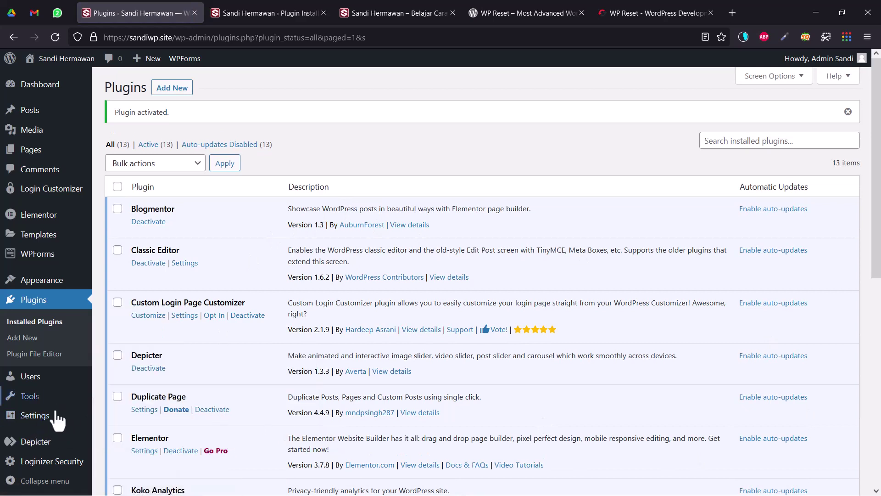
{"action": "mouse_move", "coordinate": [56, 426]}
{"action": "mouse_move", "coordinate": [58, 408]}
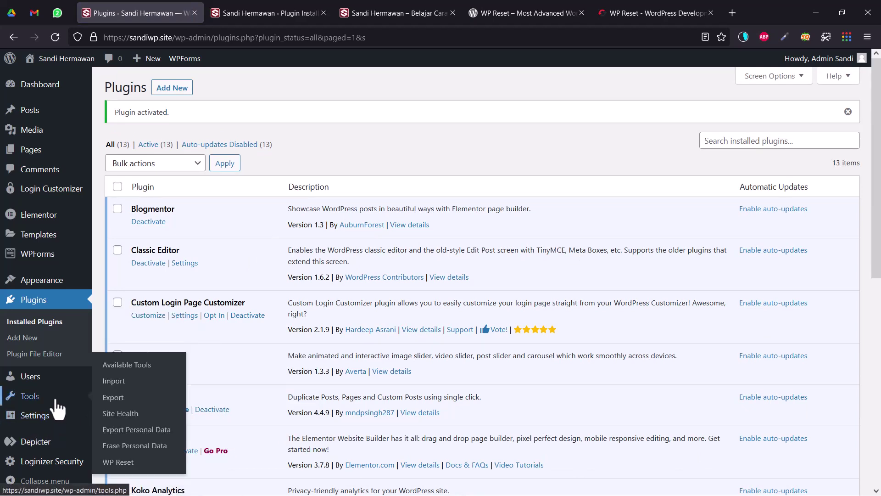
{"action": "left_click", "coordinate": [115, 462]}
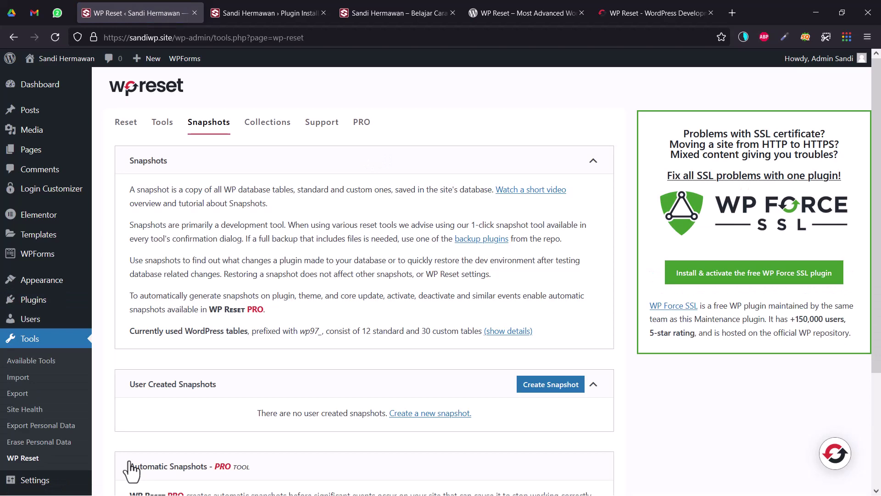
Create a new database snapshot named "Test Coba"
{"action": "scroll", "coordinate": [240, 390], "scroll_direction": "down", "scroll_amount": 3}
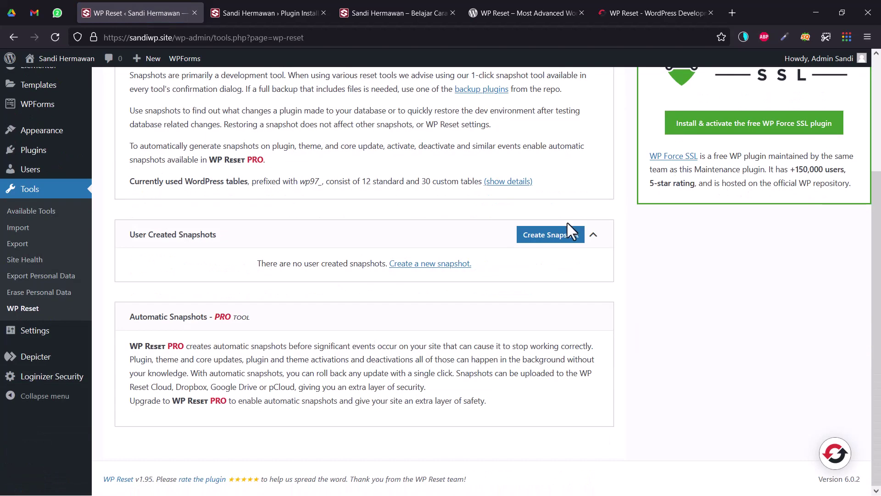
{"action": "left_click", "coordinate": [554, 235]}
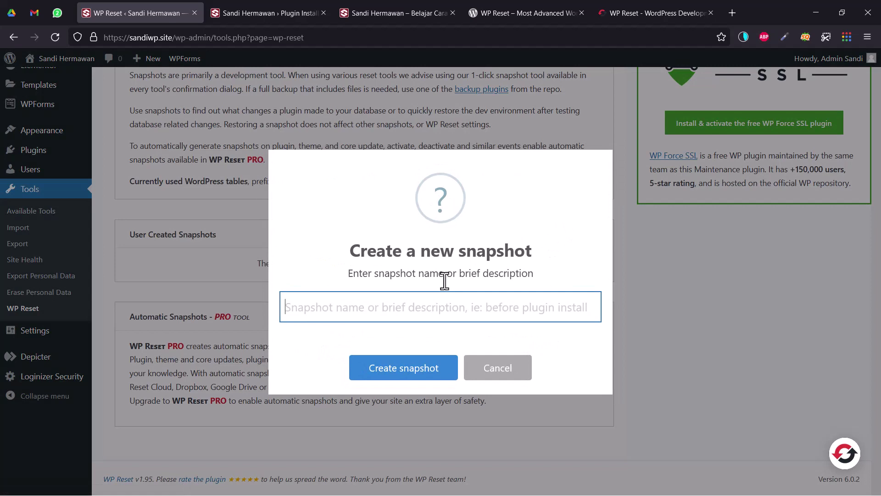
{"action": "type", "text": "Test Coba"}
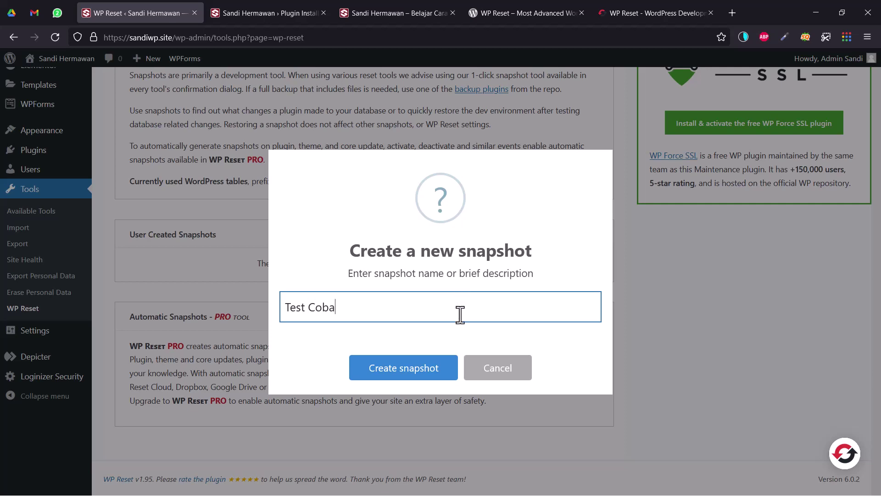
{"action": "left_click", "coordinate": [420, 370]}
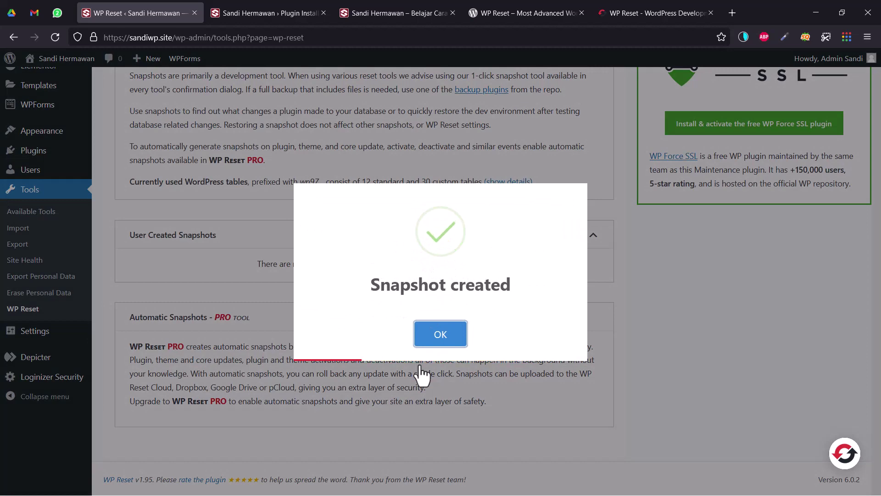
{"action": "left_click", "coordinate": [436, 325]}
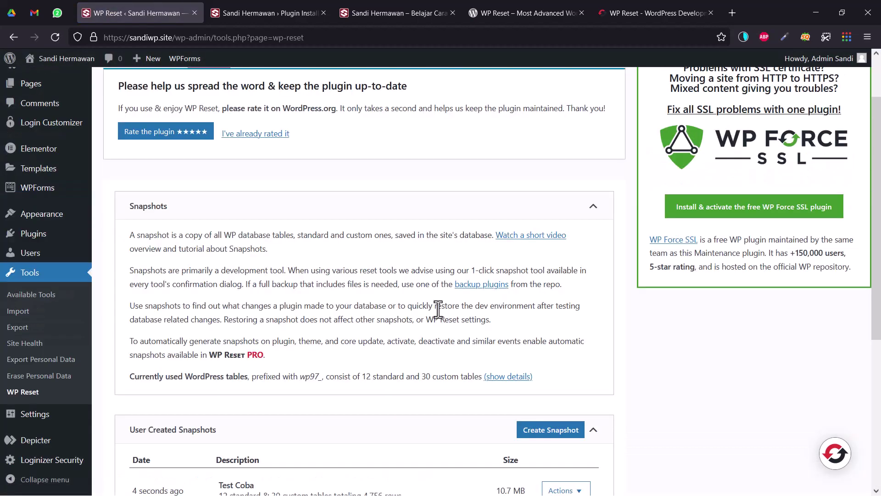
Check the Test Coba entry among the user-created snapshots and dismiss the plugin rating request as already rated
{"action": "scroll", "coordinate": [437, 308], "scroll_direction": "down", "scroll_amount": 4}
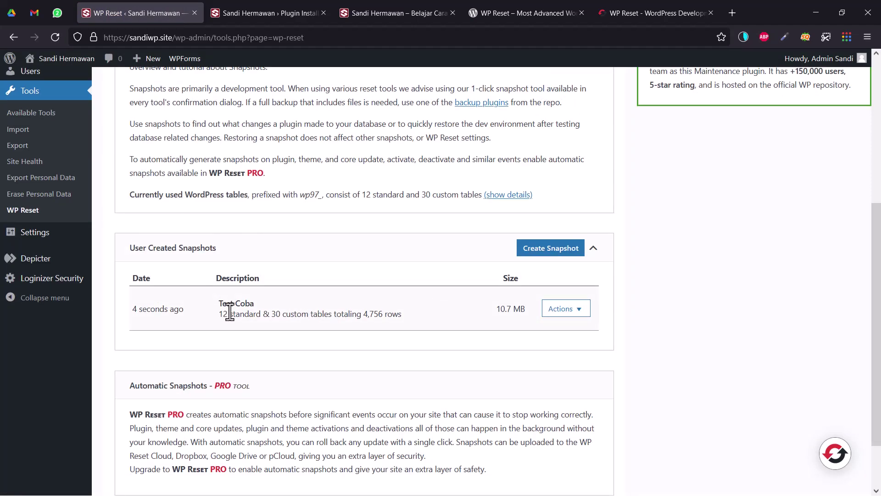
{"action": "scroll", "coordinate": [221, 310], "scroll_direction": "down", "scroll_amount": 2}
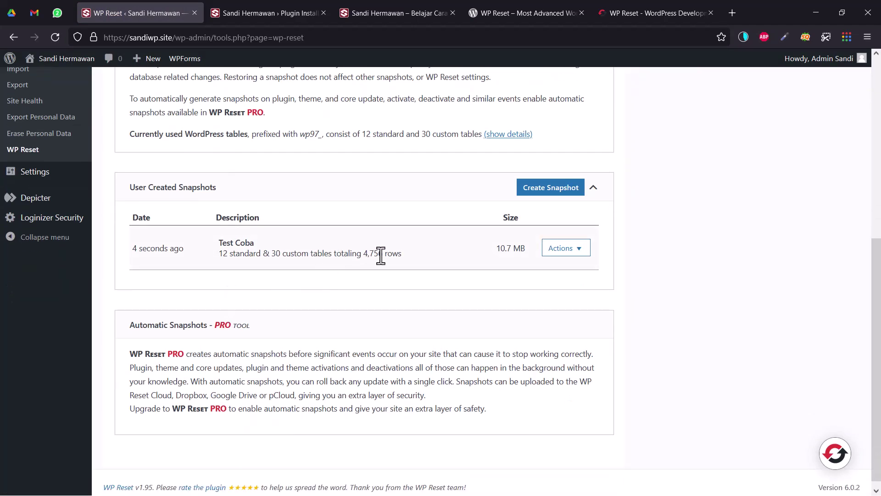
{"action": "scroll", "coordinate": [525, 249], "scroll_direction": "up", "scroll_amount": 10}
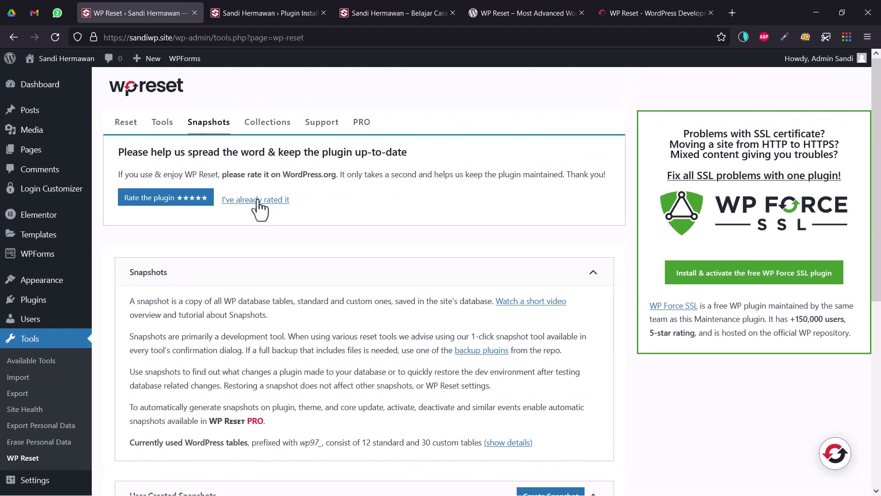
{"action": "left_click", "coordinate": [260, 200]}
{"action": "scroll", "coordinate": [395, 243], "scroll_direction": "down", "scroll_amount": 5}
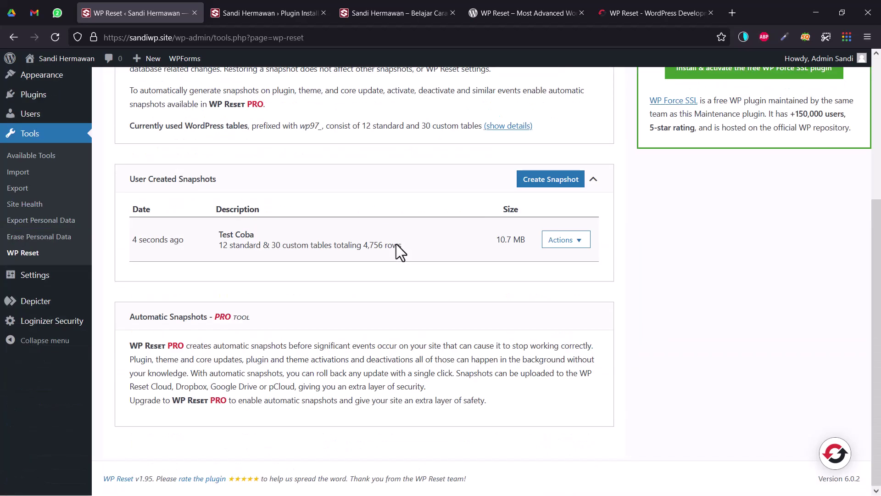
Show WP Reset's index of tools, and open the site's home page in a new tab to look through it
{"action": "scroll", "coordinate": [396, 244], "scroll_direction": "up", "scroll_amount": 5}
{"action": "left_click", "coordinate": [172, 130]}
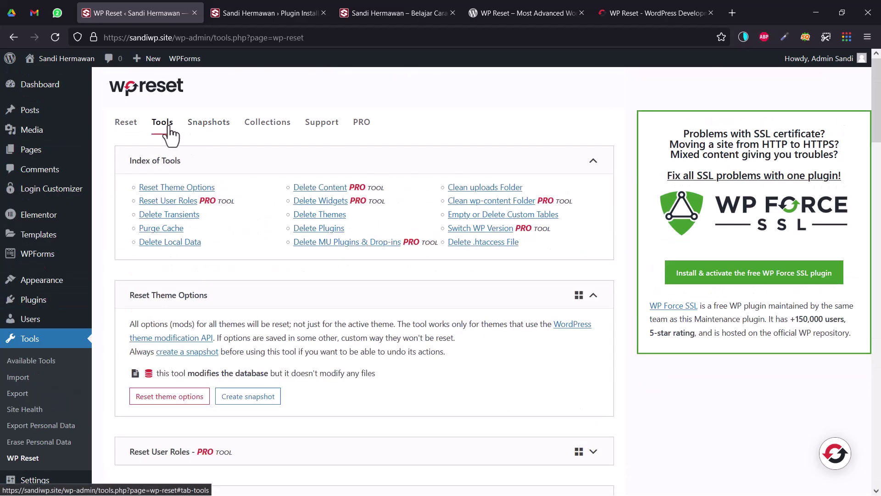
{"action": "left_click", "coordinate": [255, 12]}
{"action": "left_click", "coordinate": [159, 11]}
{"action": "mouse_move", "coordinate": [79, 65]}
{"action": "right_click", "coordinate": [54, 74]}
{"action": "left_click", "coordinate": [71, 84]}
{"action": "left_click", "coordinate": [218, 9]}
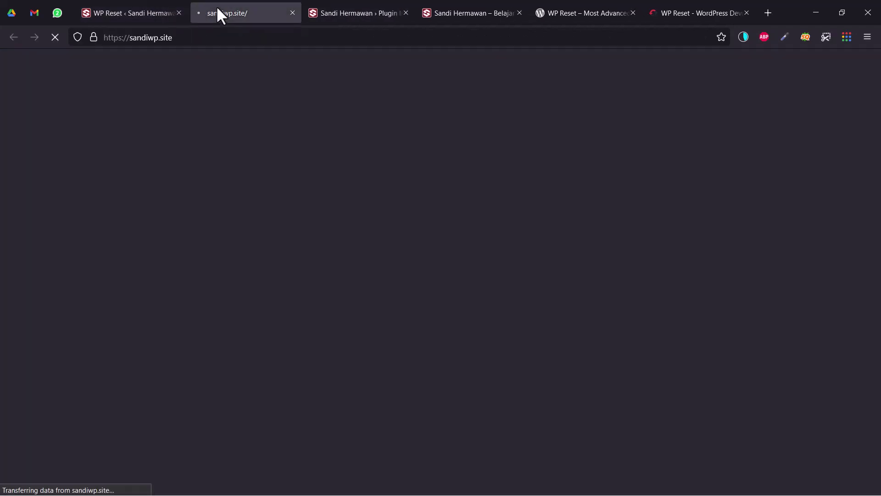
{"action": "scroll", "coordinate": [376, 174], "scroll_direction": "down", "scroll_amount": 15}
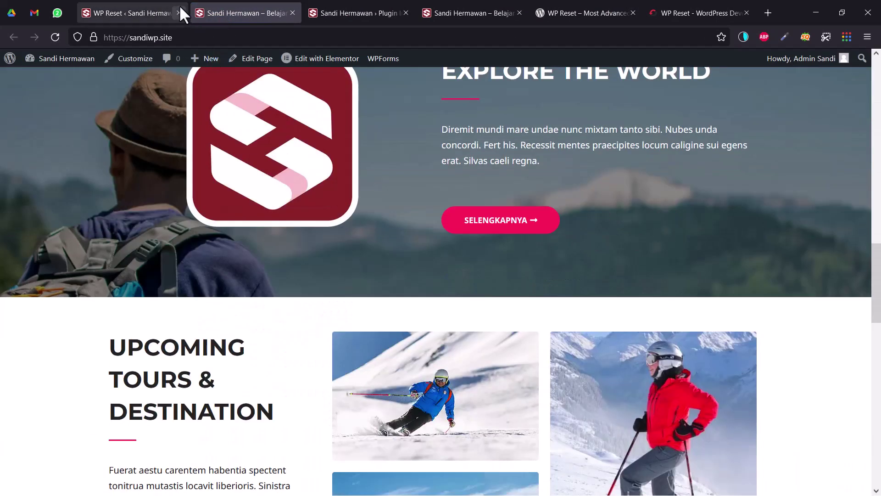
Return to WP Reset and review its individual tools, from Reset Theme Options down to Delete .htaccess File
{"action": "left_click", "coordinate": [146, 9]}
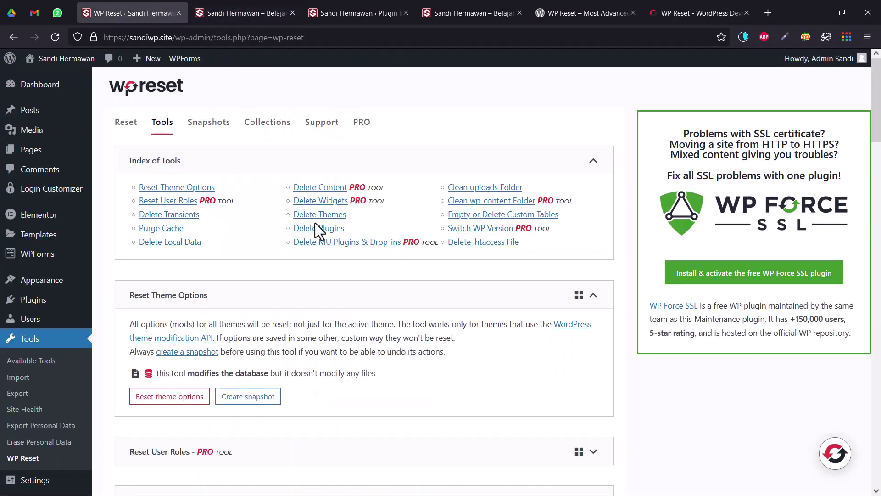
{"action": "scroll", "coordinate": [315, 222], "scroll_direction": "down", "scroll_amount": 4}
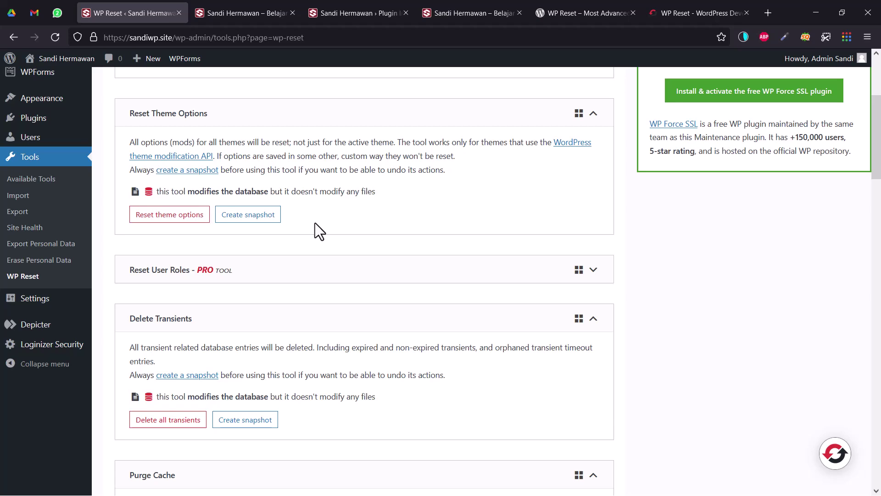
{"action": "scroll", "coordinate": [315, 222], "scroll_direction": "down", "scroll_amount": 4}
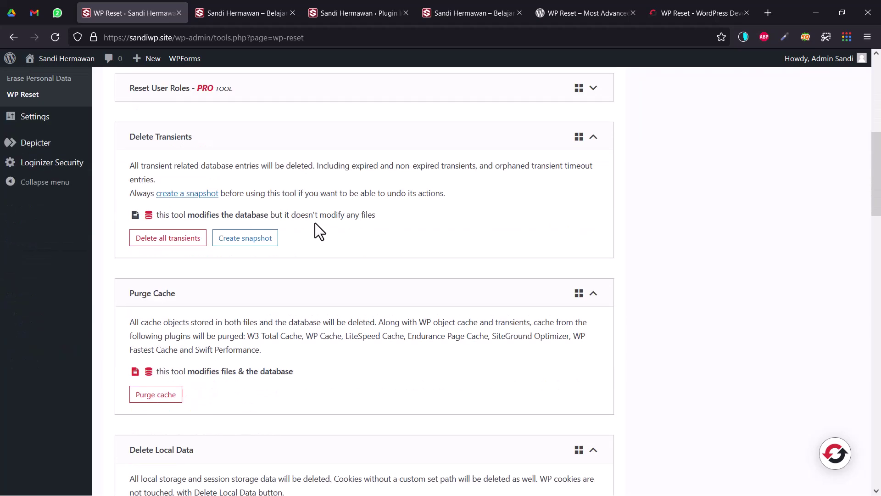
{"action": "scroll", "coordinate": [315, 223], "scroll_direction": "down", "scroll_amount": 6}
{"action": "scroll", "coordinate": [314, 224], "scroll_direction": "down", "scroll_amount": 8}
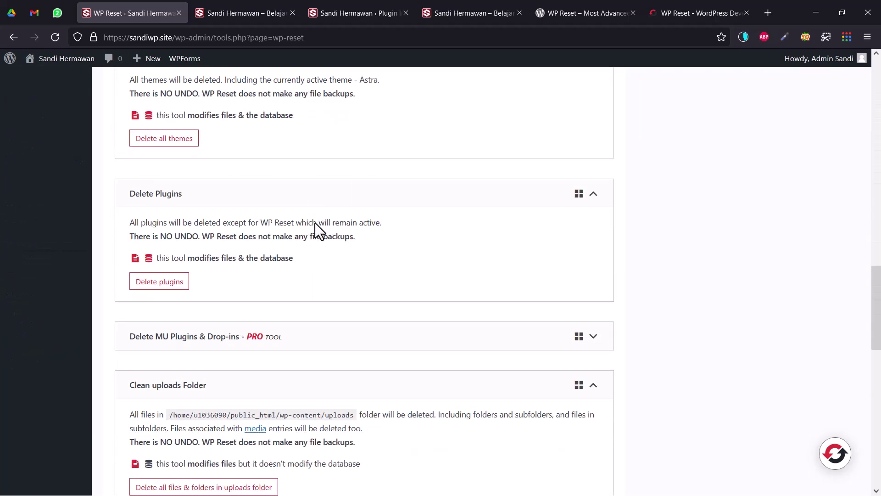
{"action": "scroll", "coordinate": [315, 222], "scroll_direction": "down", "scroll_amount": 7}
{"action": "scroll", "coordinate": [317, 224], "scroll_direction": "down", "scroll_amount": 8}
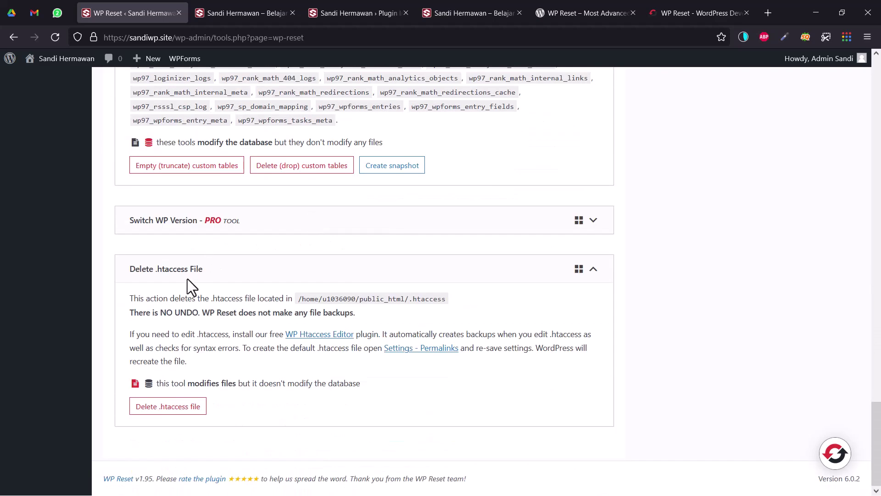
In WP Reset's Site Reset section, enable reactivation of the current Astra theme and of all currently active plugins
{"action": "scroll", "coordinate": [178, 404], "scroll_direction": "up", "scroll_amount": 15}
{"action": "scroll", "coordinate": [178, 400], "scroll_direction": "up", "scroll_amount": 15}
{"action": "scroll", "coordinate": [177, 405], "scroll_direction": "down", "scroll_amount": 3}
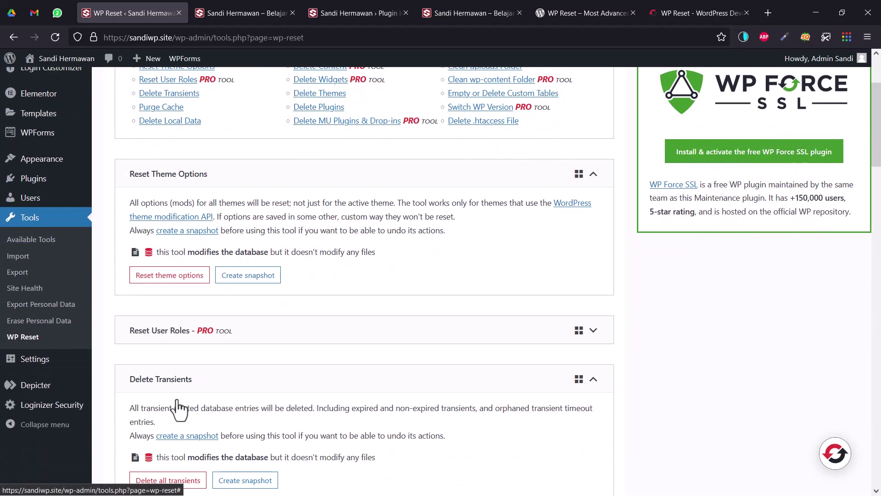
{"action": "scroll", "coordinate": [177, 399], "scroll_direction": "up", "scroll_amount": 3}
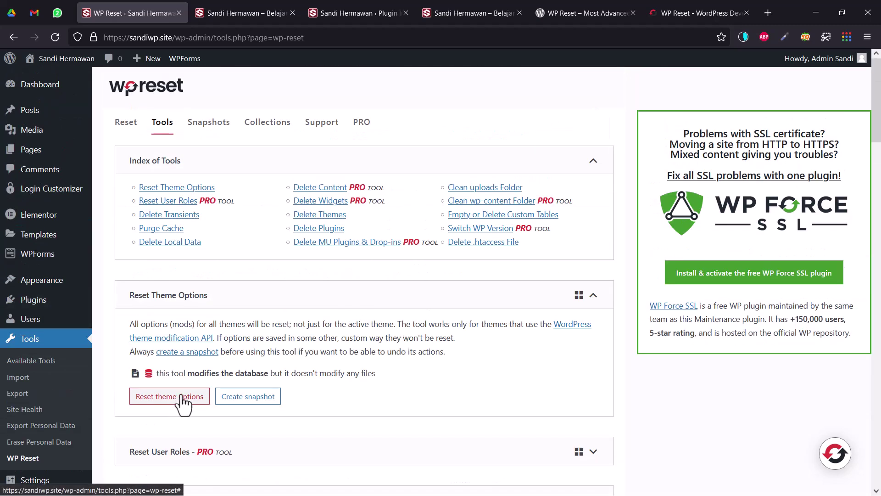
{"action": "left_click", "coordinate": [117, 130]}
{"action": "scroll", "coordinate": [217, 275], "scroll_direction": "down", "scroll_amount": 15}
{"action": "scroll", "coordinate": [217, 276], "scroll_direction": "down", "scroll_amount": 9}
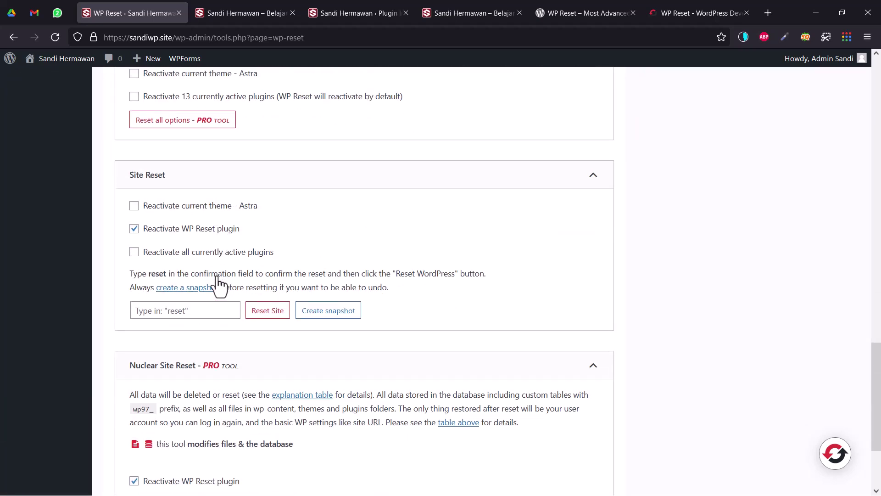
{"action": "left_click", "coordinate": [135, 212]}
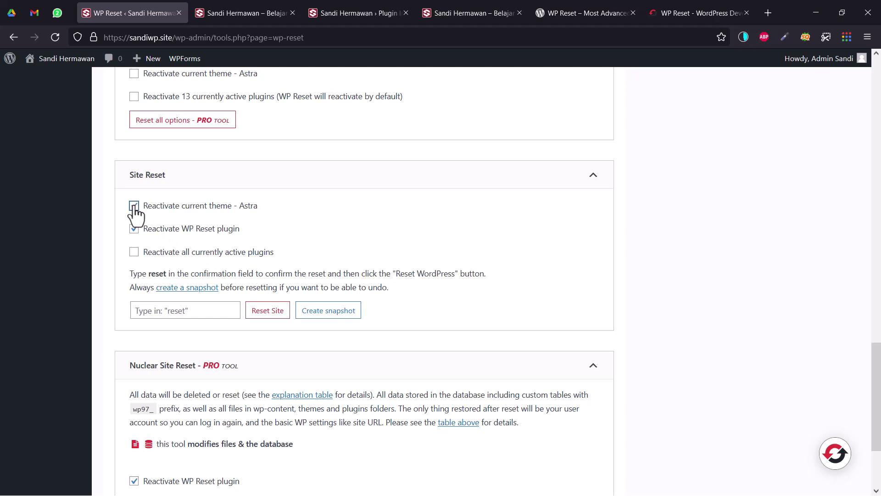
{"action": "left_click", "coordinate": [134, 253]}
Run the Site Reset using the confirmation word "reset" and confirm resetting WordPress
{"action": "scroll", "coordinate": [236, 271], "scroll_direction": "down", "scroll_amount": 3}
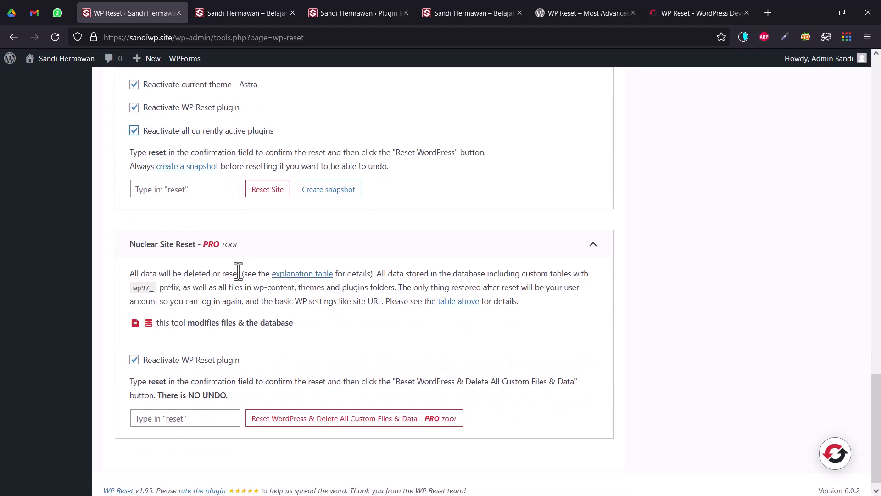
{"action": "left_click", "coordinate": [183, 194]}
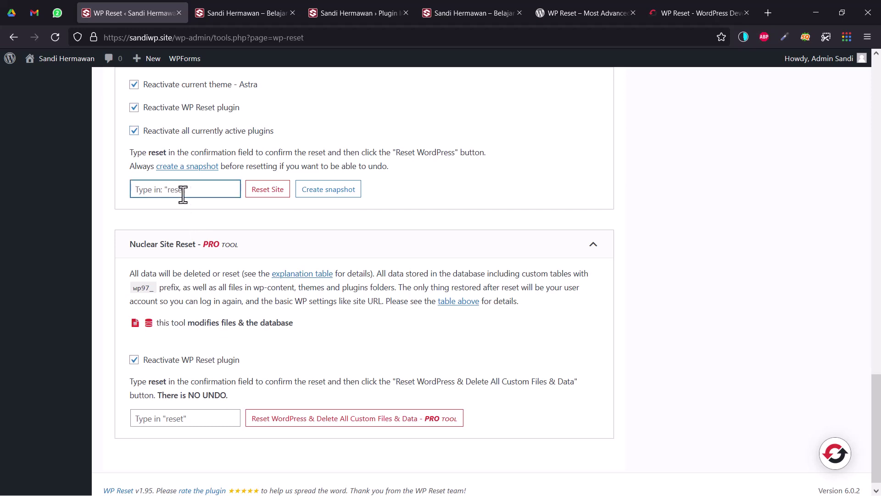
{"action": "type", "text": "reset"}
{"action": "left_click", "coordinate": [269, 195]}
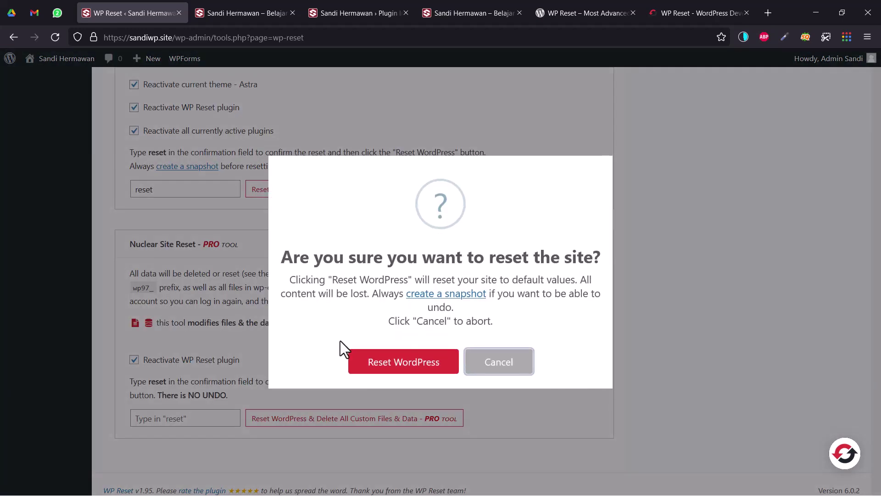
{"action": "left_click", "coordinate": [426, 362]}
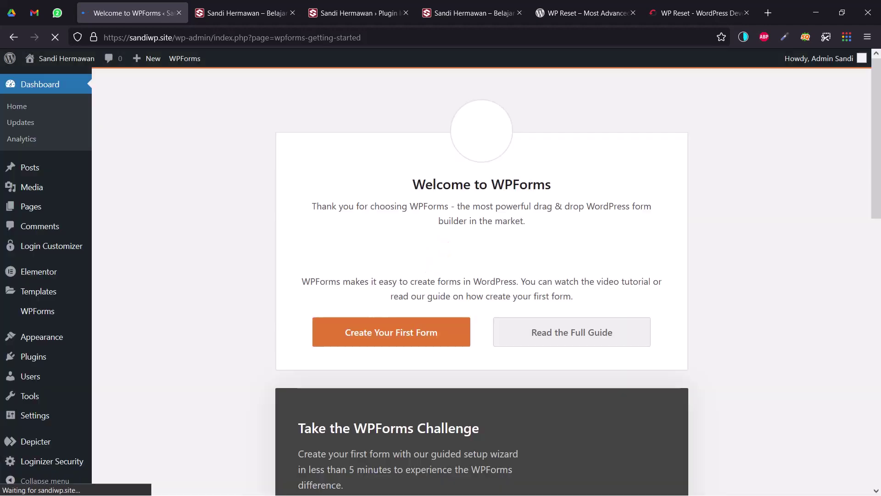
Reload the site's home page and look through it to check the effect of the reset
{"action": "left_click", "coordinate": [231, 9]}
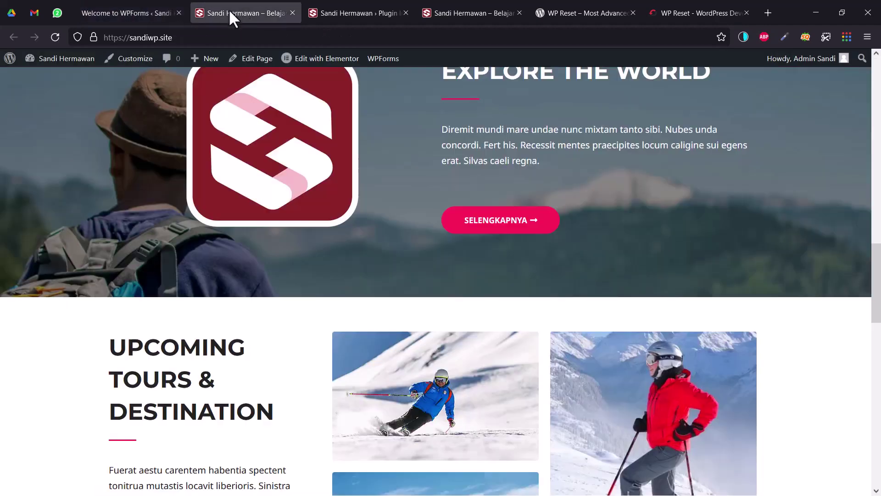
{"action": "left_click", "coordinate": [55, 36]}
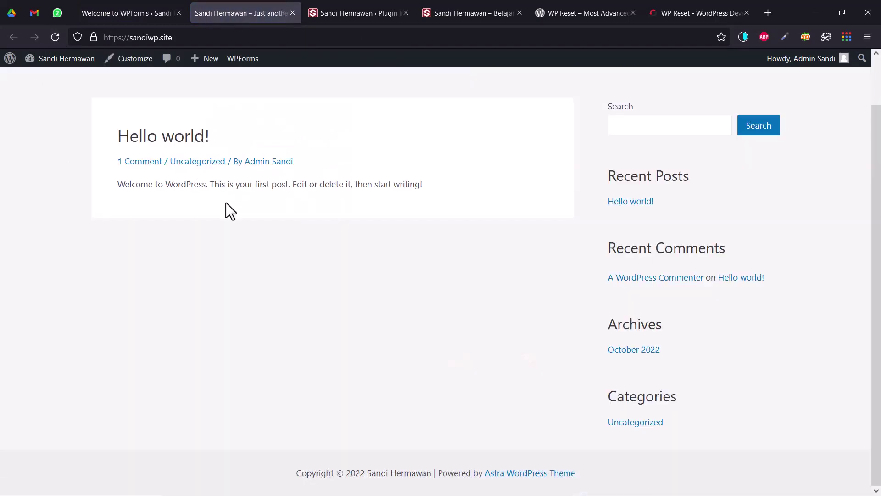
{"action": "scroll", "coordinate": [354, 260], "scroll_direction": "up", "scroll_amount": 1}
{"action": "scroll", "coordinate": [354, 260], "scroll_direction": "down", "scroll_amount": 1}
{"action": "scroll", "coordinate": [354, 260], "scroll_direction": "up", "scroll_amount": 1}
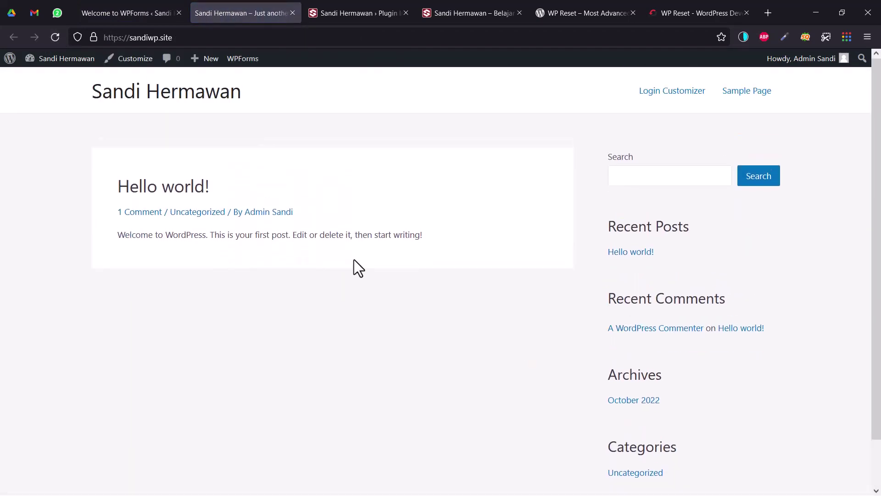
{"action": "scroll", "coordinate": [449, 215], "scroll_direction": "down", "scroll_amount": 1}
{"action": "scroll", "coordinate": [449, 215], "scroll_direction": "up", "scroll_amount": 1}
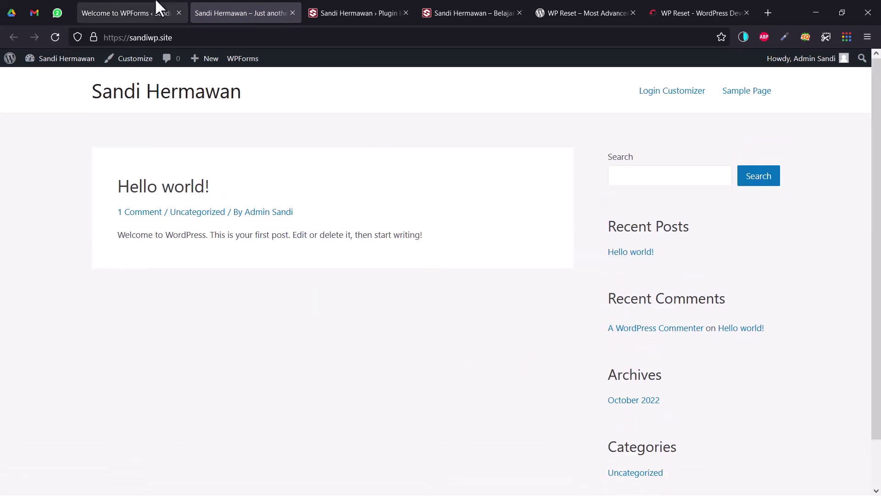
Return to the WordPress admin and open the WP Reset plugin's page
{"action": "left_click", "coordinate": [147, 10]}
{"action": "key", "text": "ctrl+Tab"}
{"action": "key", "text": "ctrl+shift+Tab"}
{"action": "key", "text": "ctrl+Tab"}
{"action": "left_click", "coordinate": [155, 10]}
{"action": "scroll", "coordinate": [65, 236], "scroll_direction": "down", "scroll_amount": 1}
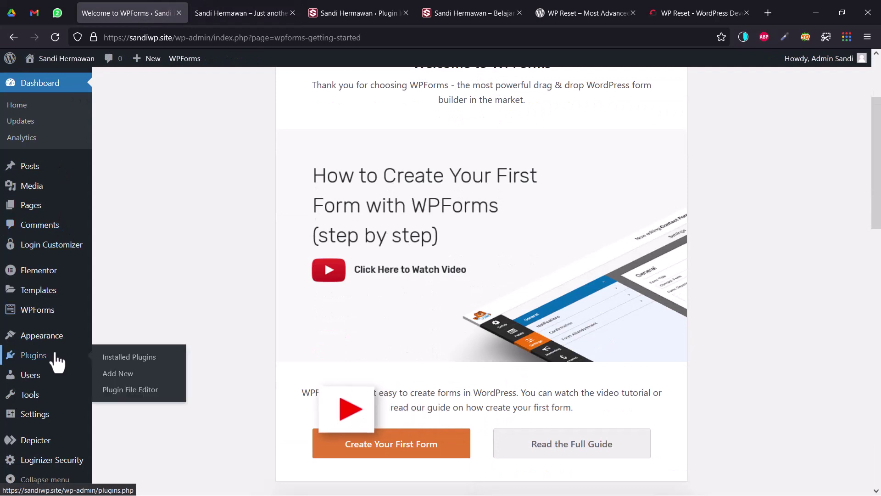
{"action": "mouse_move", "coordinate": [50, 420]}
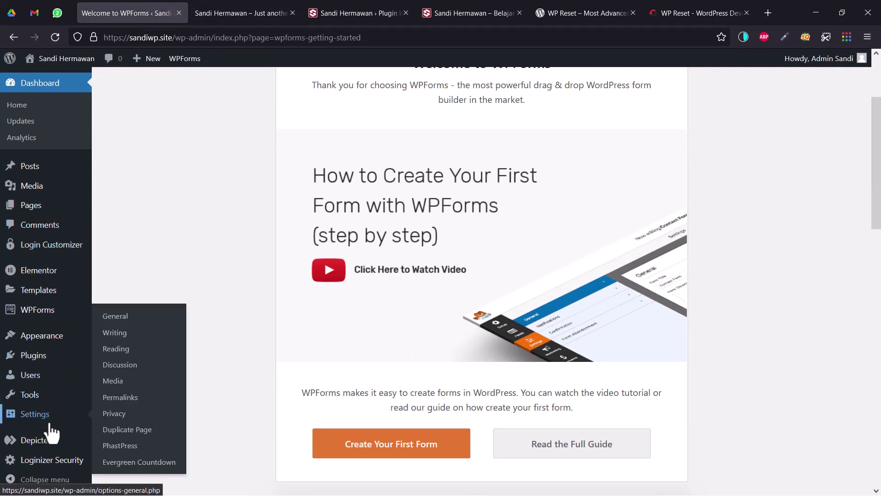
{"action": "mouse_move", "coordinate": [40, 398]}
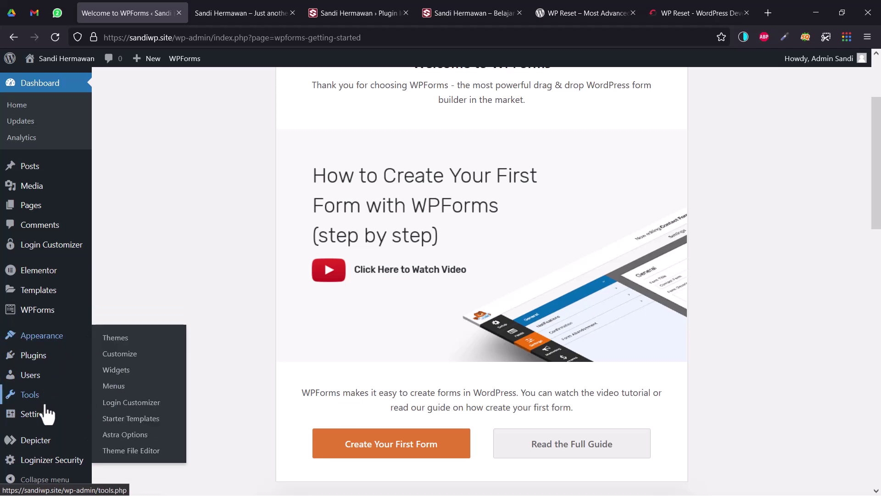
{"action": "left_click", "coordinate": [123, 462]}
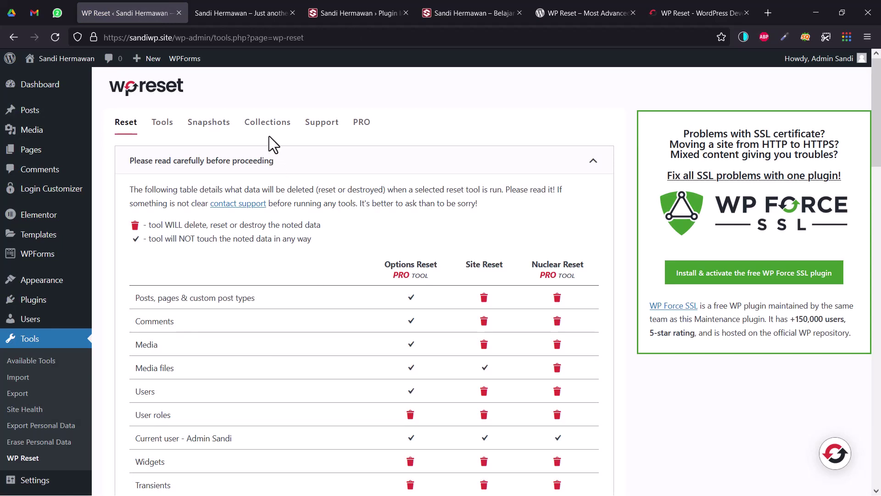
Restore the user-created snapshot Test Coba and reload the page with the new data
{"action": "left_click", "coordinate": [212, 125]}
{"action": "scroll", "coordinate": [280, 304], "scroll_direction": "down", "scroll_amount": 3}
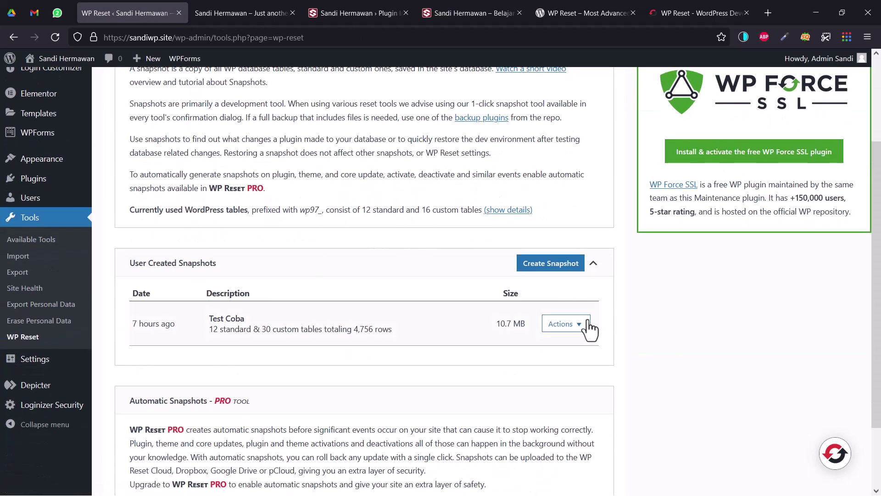
{"action": "left_click", "coordinate": [581, 326]}
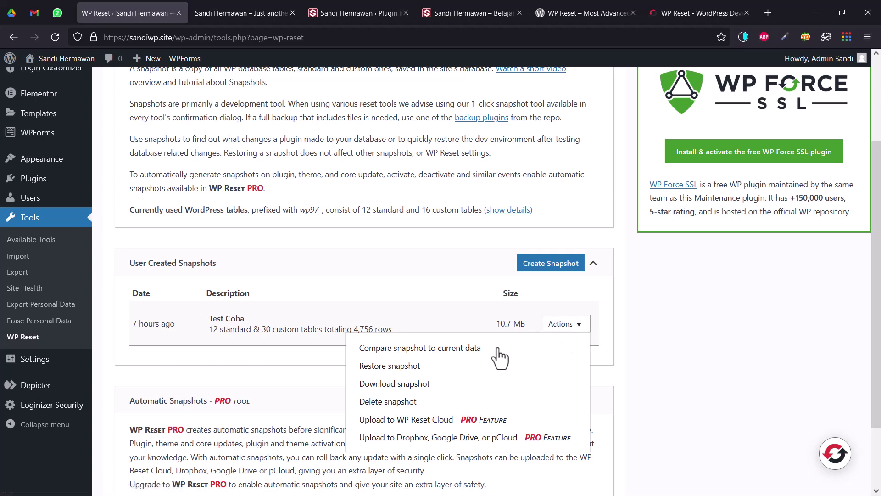
{"action": "left_click", "coordinate": [398, 365]}
{"action": "left_click", "coordinate": [402, 360]}
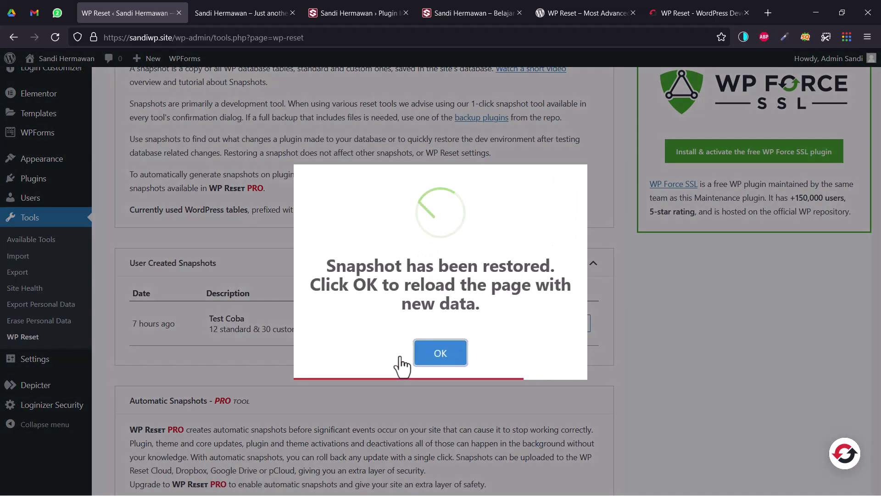
{"action": "left_click", "coordinate": [449, 354]}
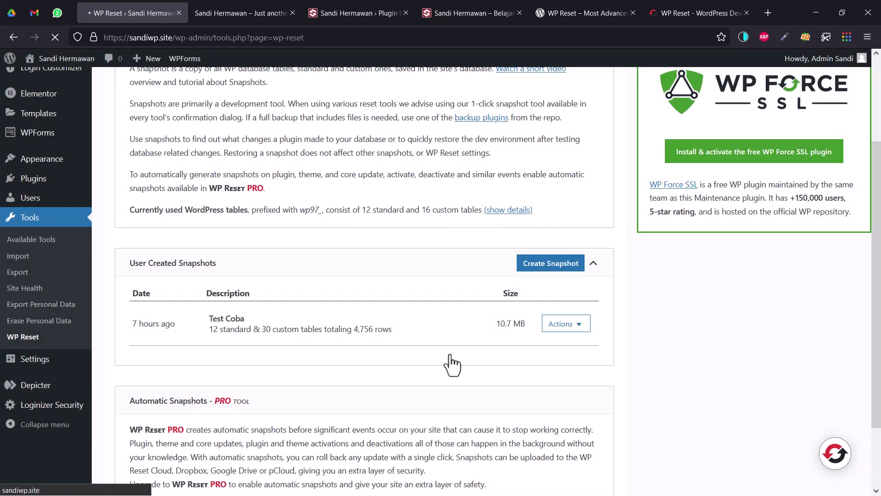
Reload the site's home page and look through it to check the restored content
{"action": "left_click", "coordinate": [238, 13]}
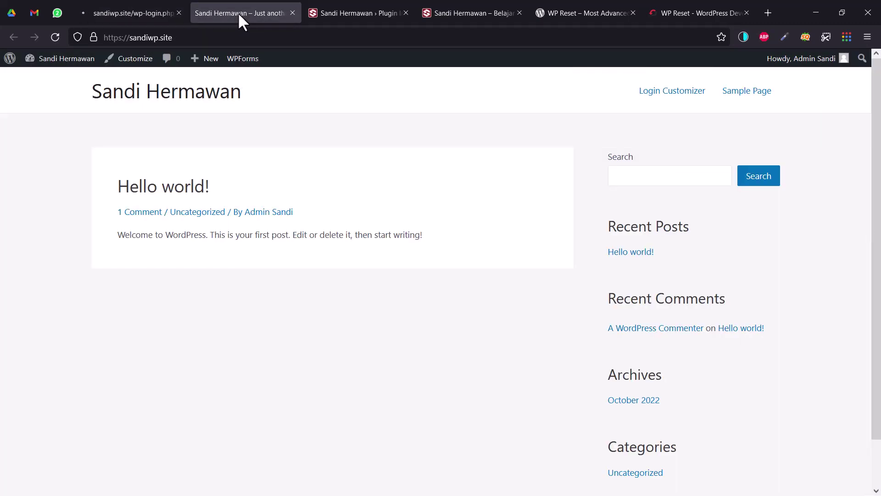
{"action": "left_click", "coordinate": [59, 40]}
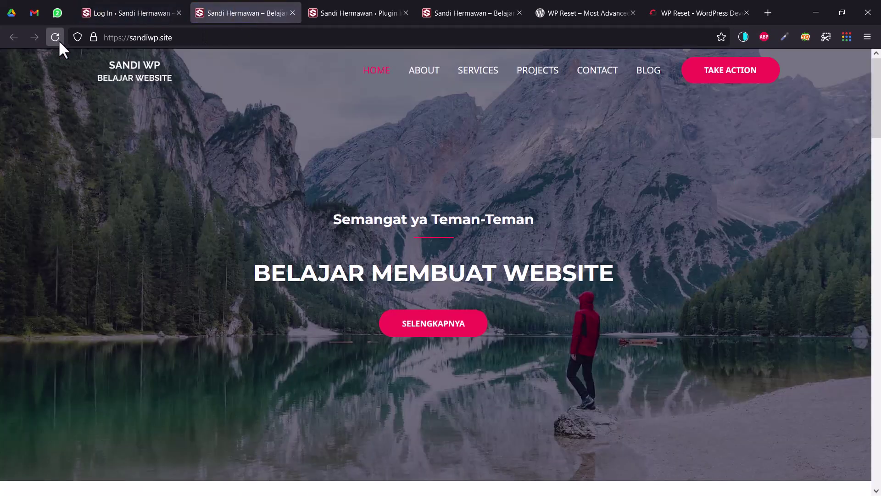
{"action": "scroll", "coordinate": [235, 200], "scroll_direction": "down", "scroll_amount": 10}
Log back in to the WordPress admin with the prefilled administrator credentials
{"action": "left_click", "coordinate": [96, 10]}
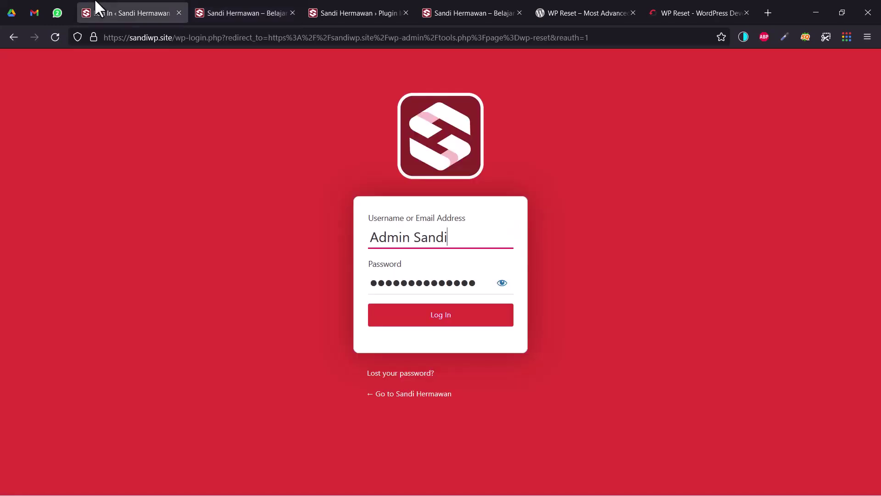
{"action": "left_click", "coordinate": [206, 10]}
{"action": "left_click", "coordinate": [148, 10]}
{"action": "left_click", "coordinate": [434, 325]}
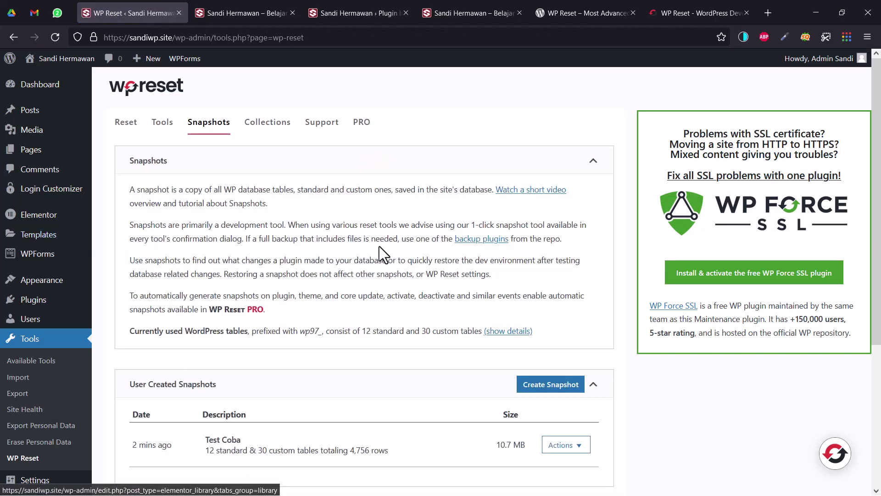
Review WP Reset's user-created snapshots and the site's home page down to its footer, and return to WP Reset
{"action": "scroll", "coordinate": [379, 248], "scroll_direction": "down", "scroll_amount": 5}
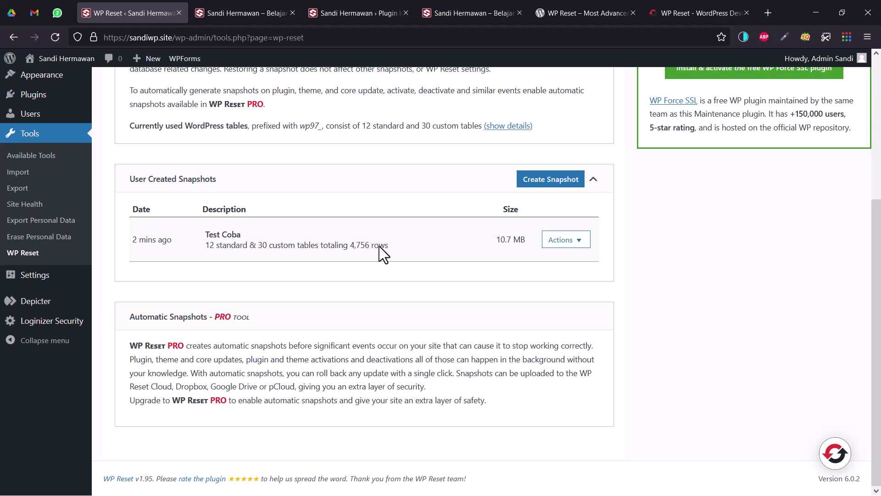
{"action": "left_click", "coordinate": [260, 5]}
{"action": "scroll", "coordinate": [362, 277], "scroll_direction": "down", "scroll_amount": 20}
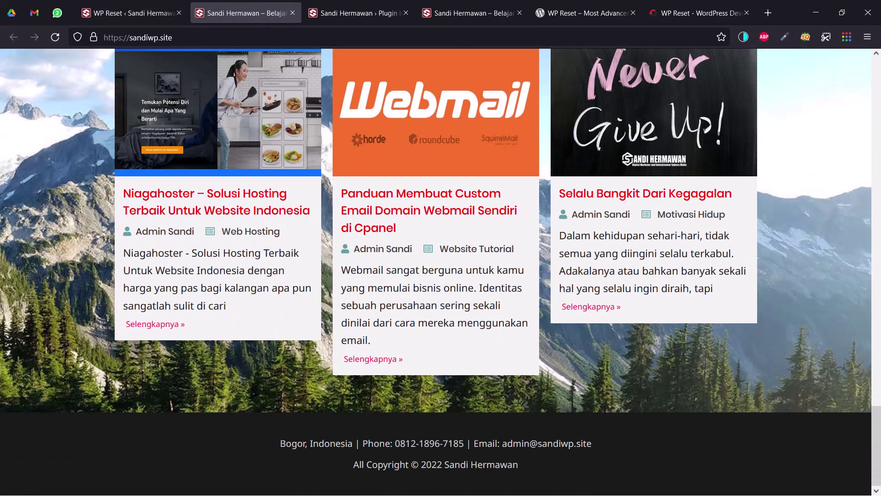
{"action": "left_click", "coordinate": [162, 9]}
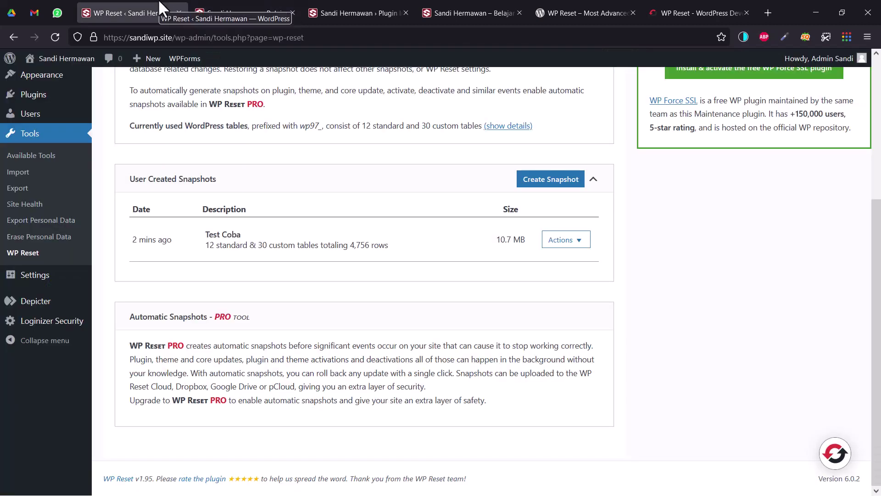
{"action": "key", "text": "alt+Tab"}
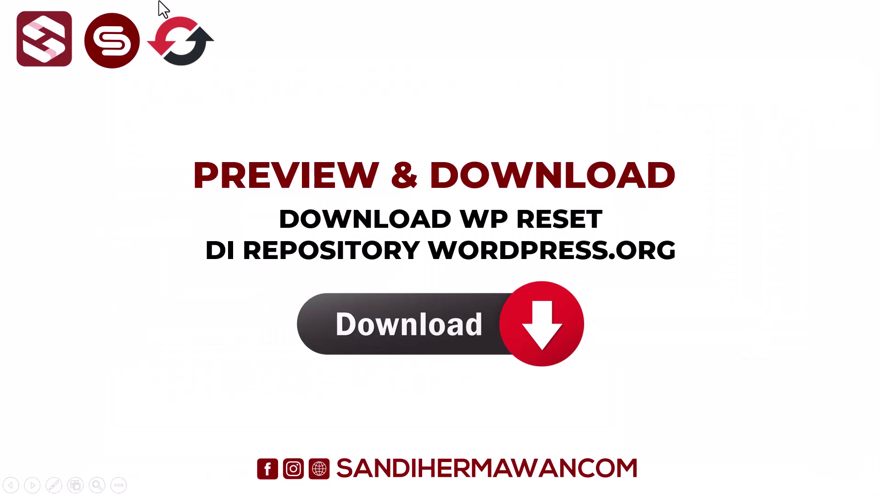
{"action": "left_click", "coordinate": [209, 115]}
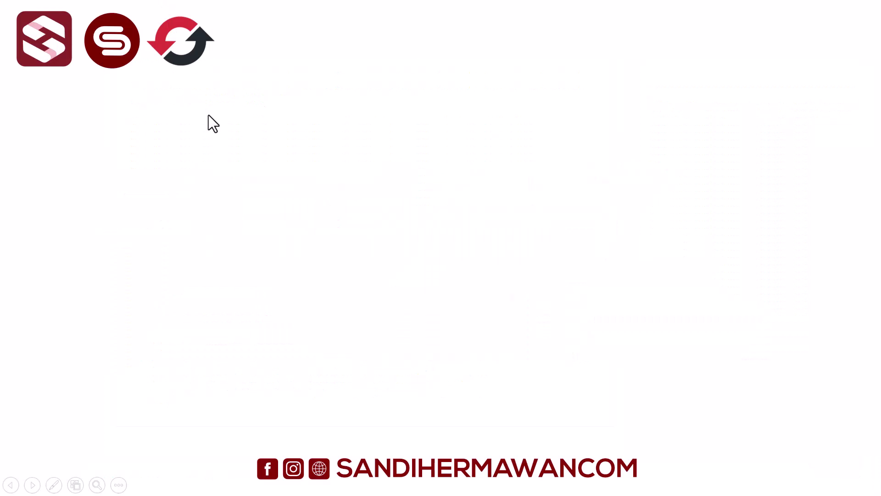